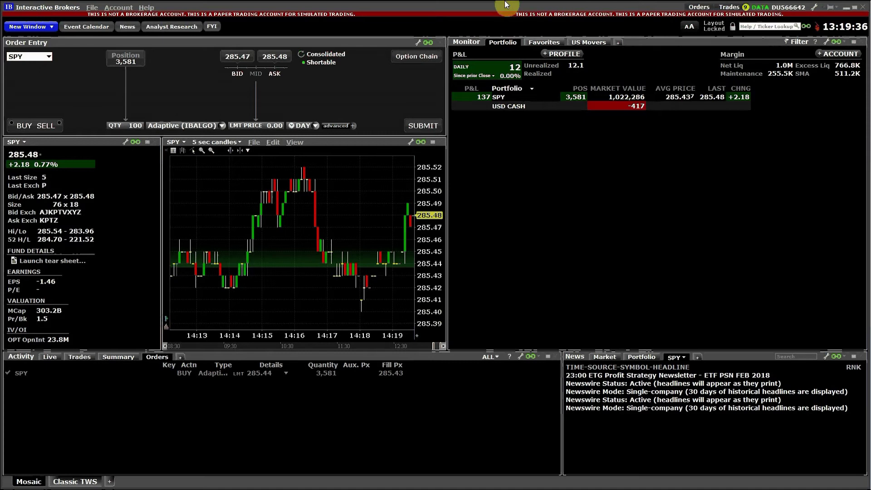
# - Open Rebalance Portfolio from New Window > More Advanced Tools and maximize its window
pyautogui.click(38, 28)
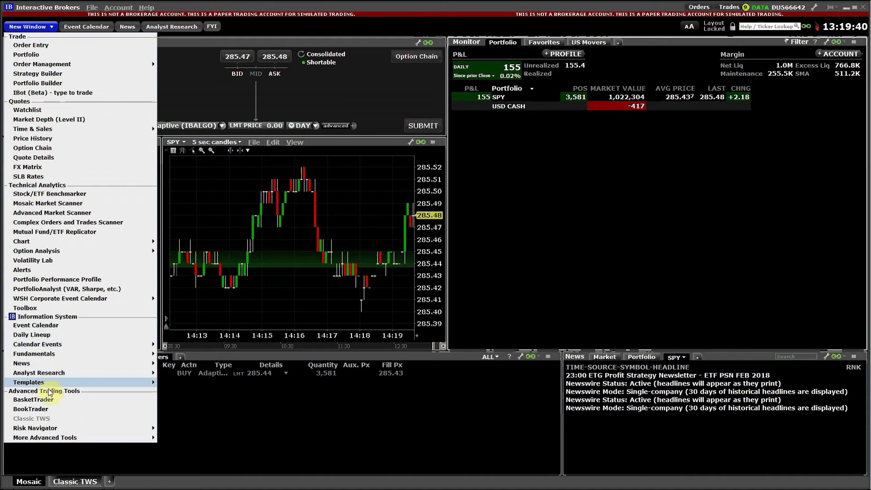
pyautogui.moveTo(45, 437)
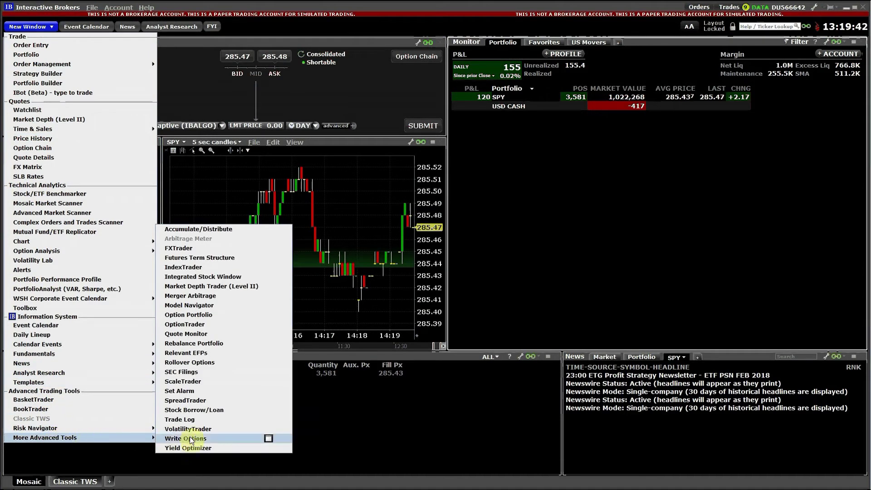
pyautogui.click(192, 345)
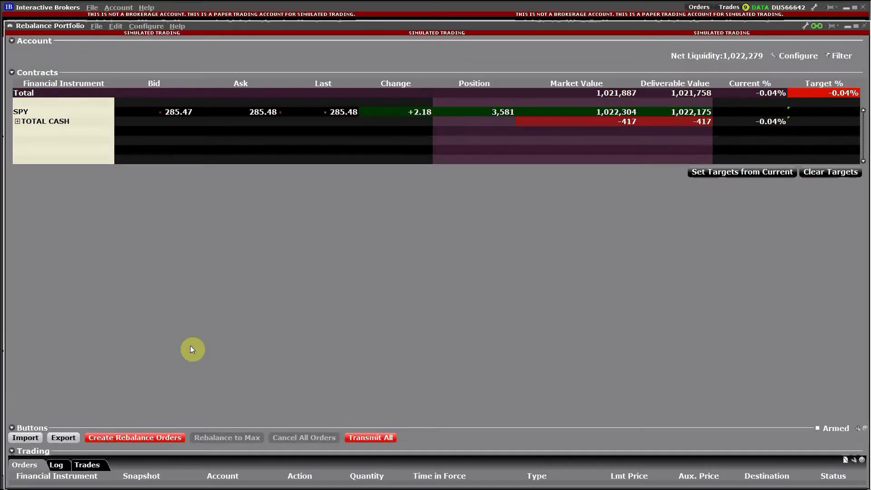
pyautogui.click(857, 27)
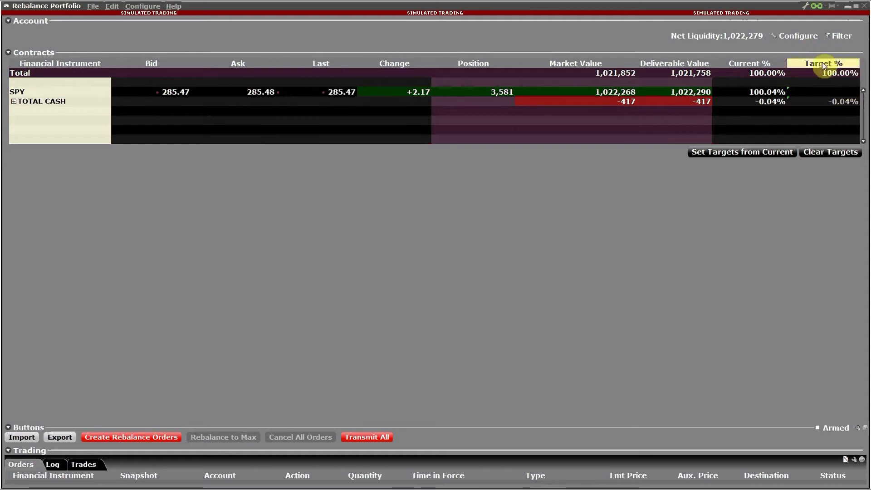
pyautogui.moveTo(823, 64)
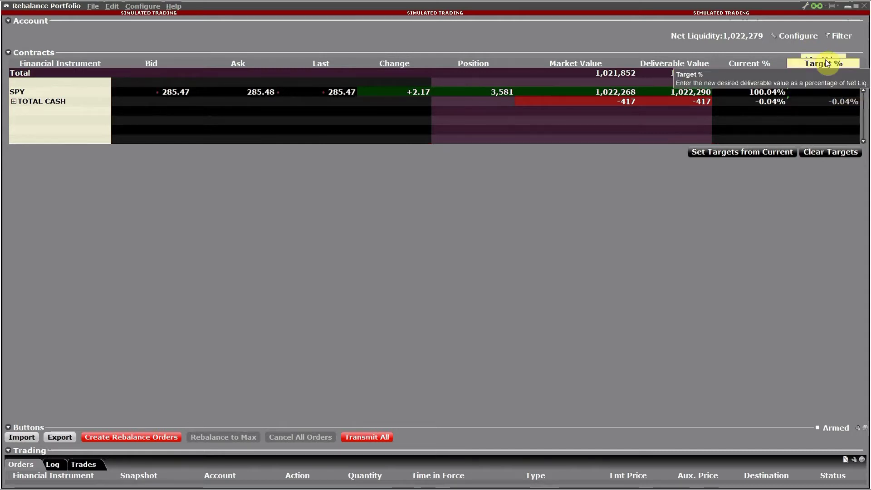
# - Open the Rebalance tool's configuration and browse Settings, Hotkeys, Buttons, Order and Trade Columns
pyautogui.click(798, 36)
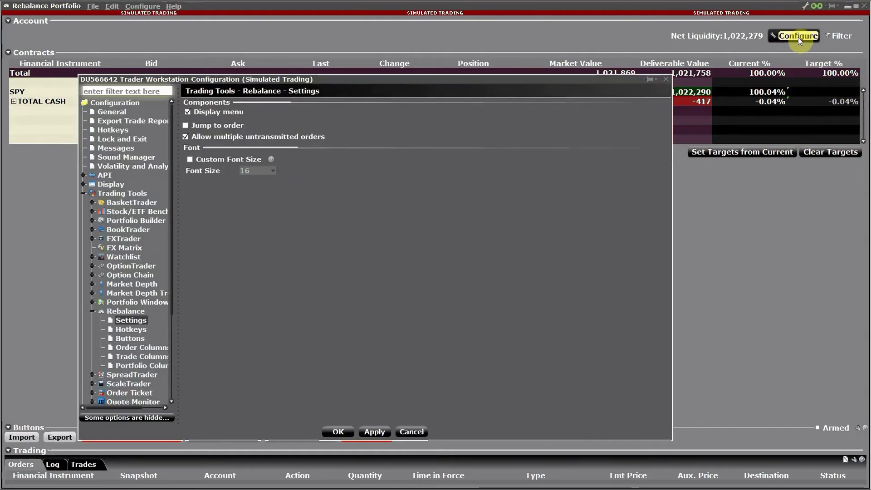
pyautogui.click(129, 321)
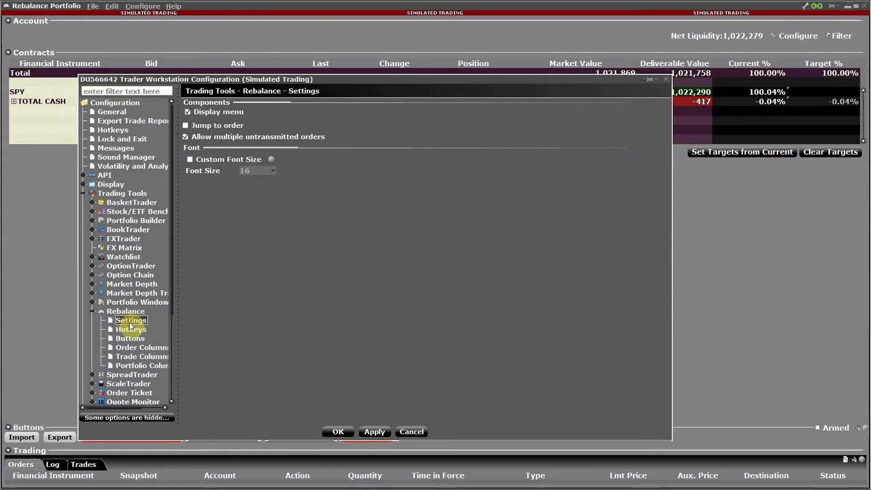
pyautogui.click(130, 329)
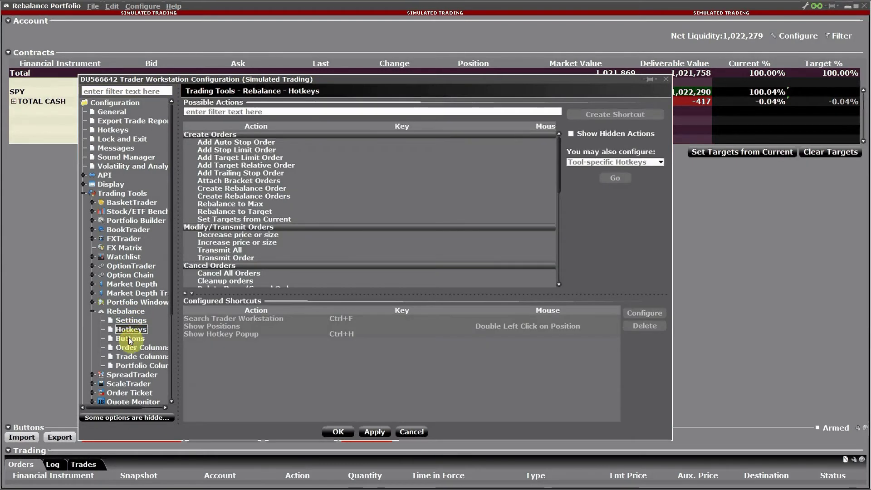
pyautogui.click(128, 339)
pyautogui.click(125, 350)
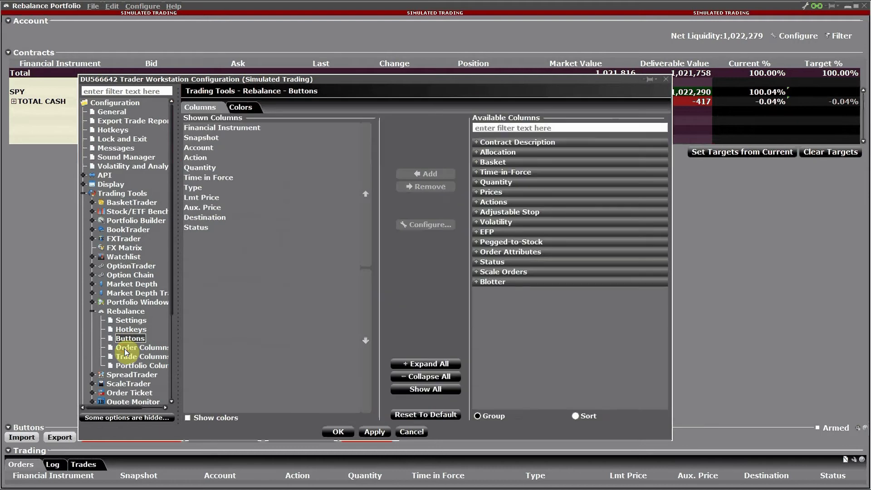
pyautogui.click(127, 358)
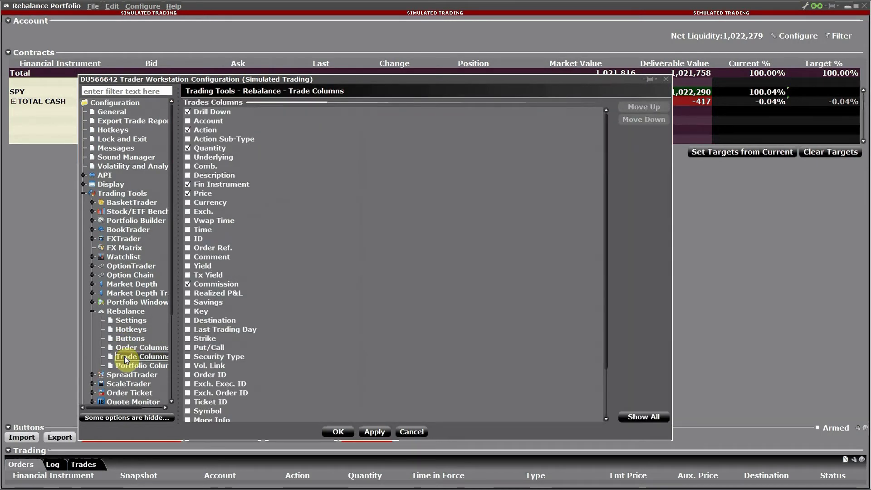
# - Scroll down the configuration tree and expand the order Presets categories
pyautogui.scroll(-2, 127, 359)
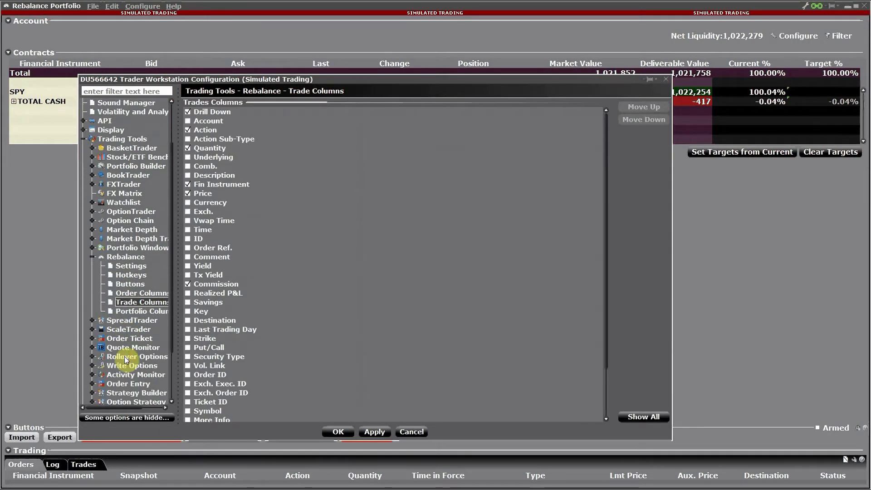
pyautogui.scroll(-2, 126, 359)
pyautogui.scroll(-1, 127, 360)
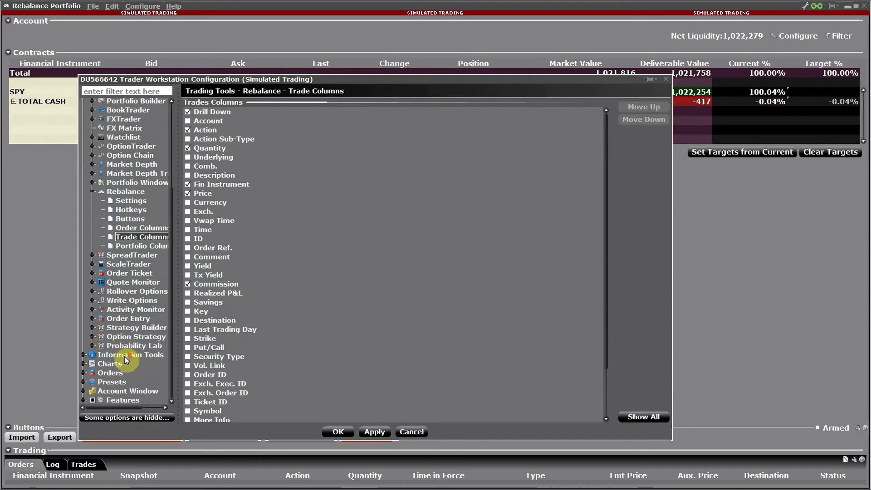
pyautogui.click(83, 383)
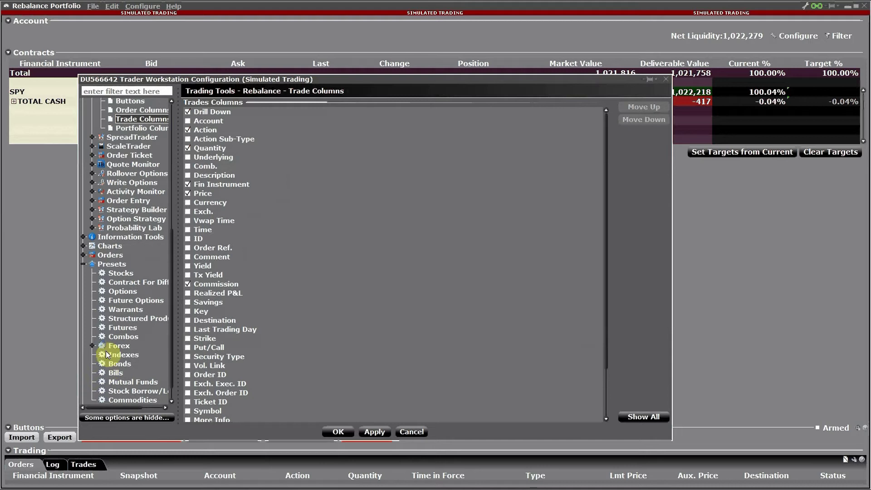
# - Select the Stocks preset and scroll to its Algorithm section showing IBALGO Adaptive, Normal urgency
pyautogui.click(117, 273)
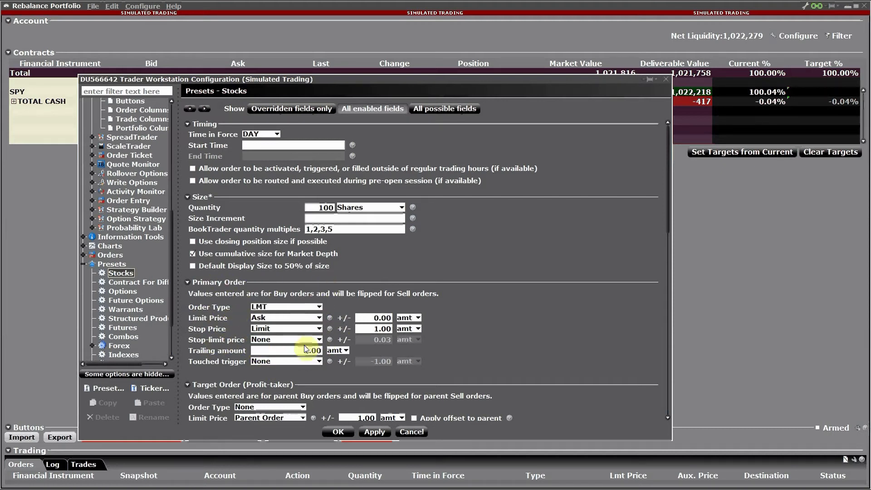
pyautogui.scroll(-2, 508, 348)
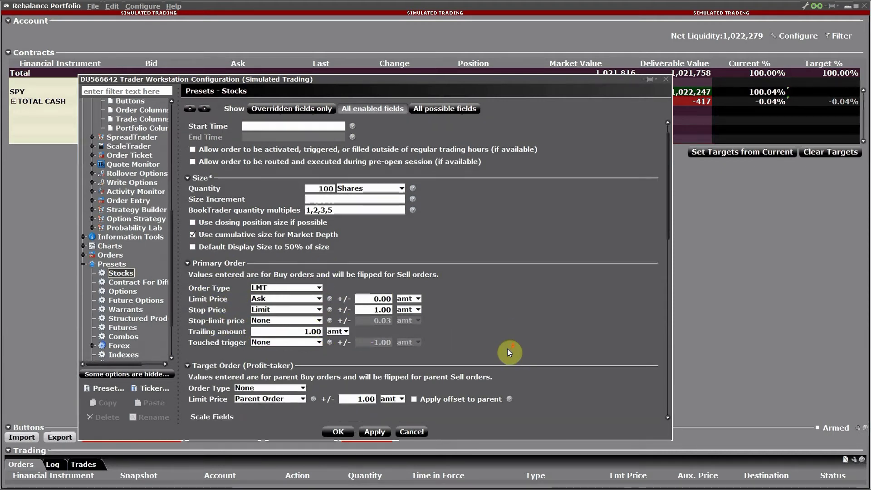
pyautogui.scroll(-2, 507, 348)
pyautogui.scroll(-2, 507, 348)
pyautogui.scroll(-2, 507, 348)
pyautogui.scroll(-1, 508, 350)
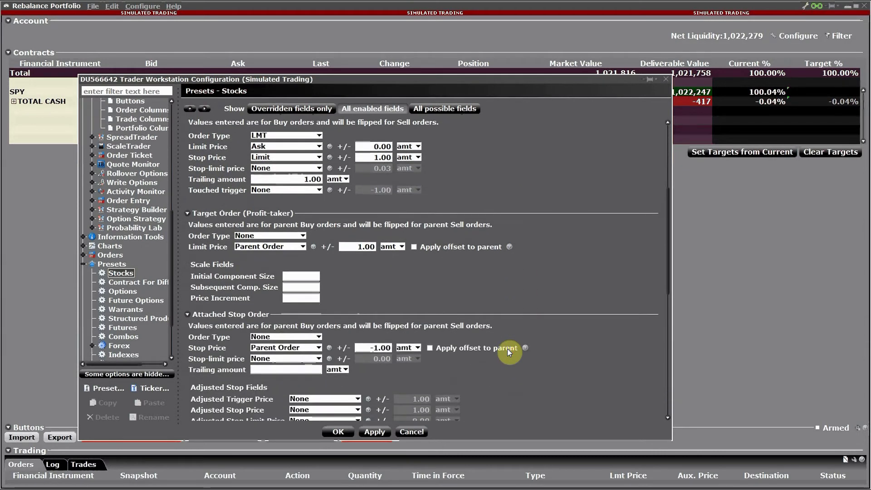
pyautogui.scroll(-1, 508, 350)
pyautogui.scroll(-2, 508, 350)
pyautogui.scroll(-1, 508, 350)
pyautogui.scroll(-2, 507, 349)
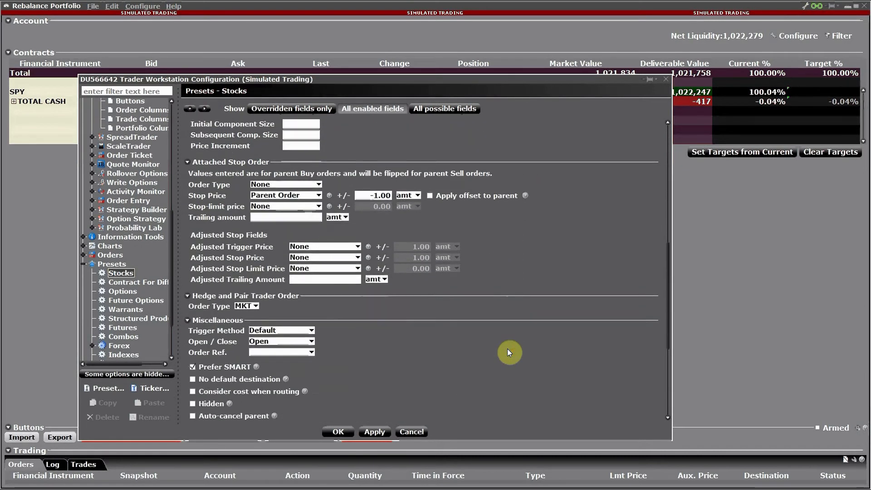
pyautogui.scroll(-2, 507, 348)
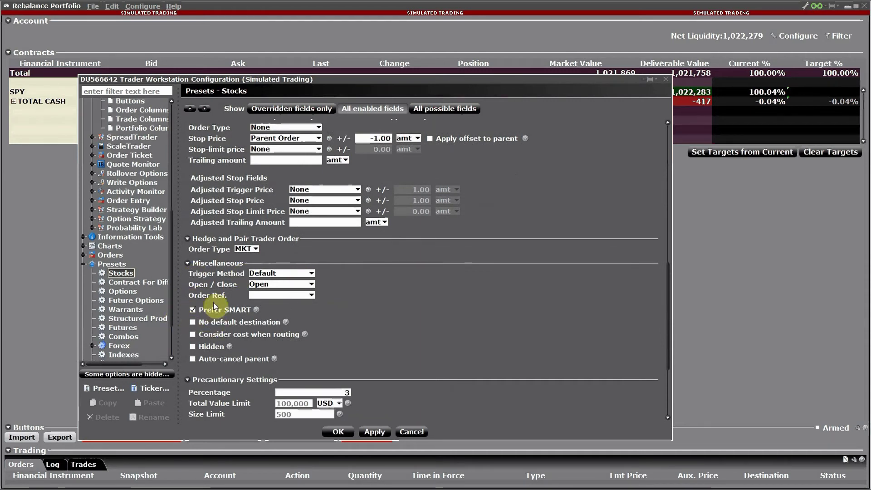
pyautogui.scroll(-1, 519, 372)
pyautogui.scroll(-3, 518, 368)
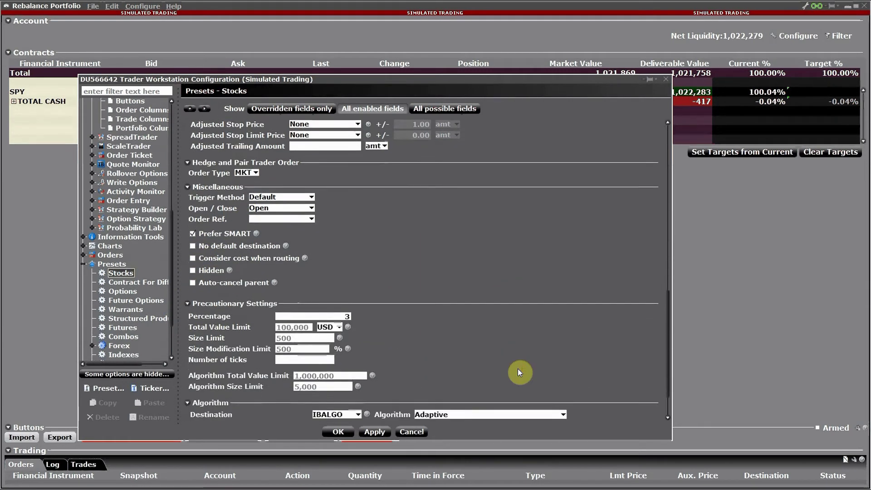
pyautogui.scroll(-2, 518, 369)
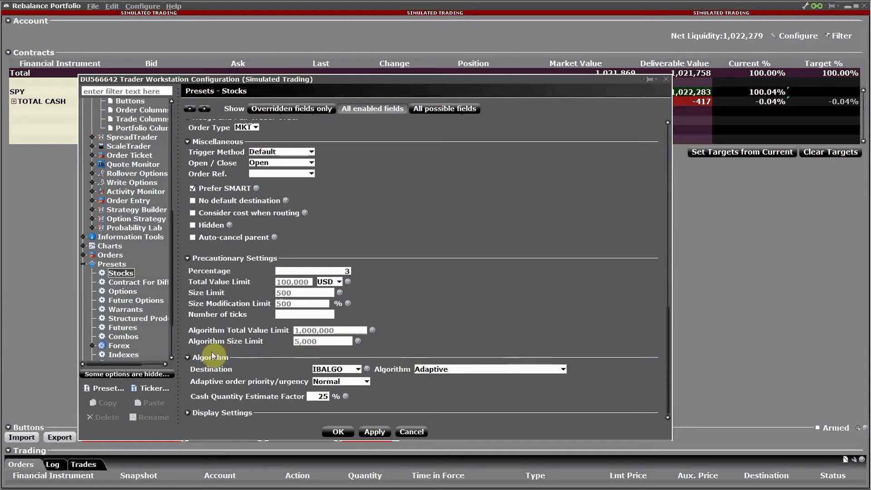
# - Reset the Stocks preset's algorithm destination to NONE and confirm clearing it
pyautogui.click(316, 370)
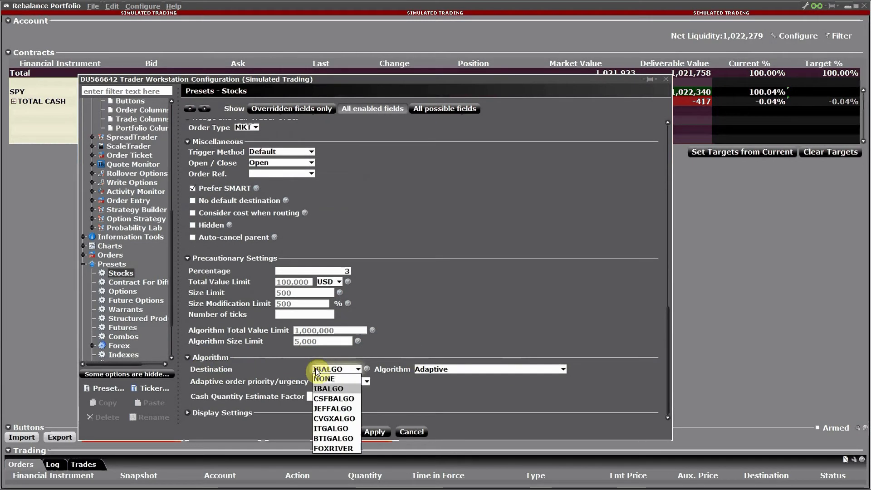
pyautogui.click(322, 380)
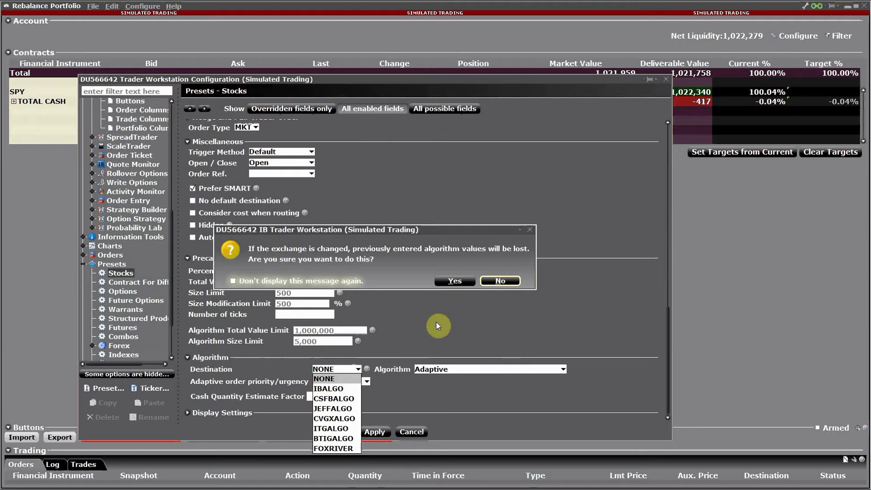
pyautogui.click(453, 281)
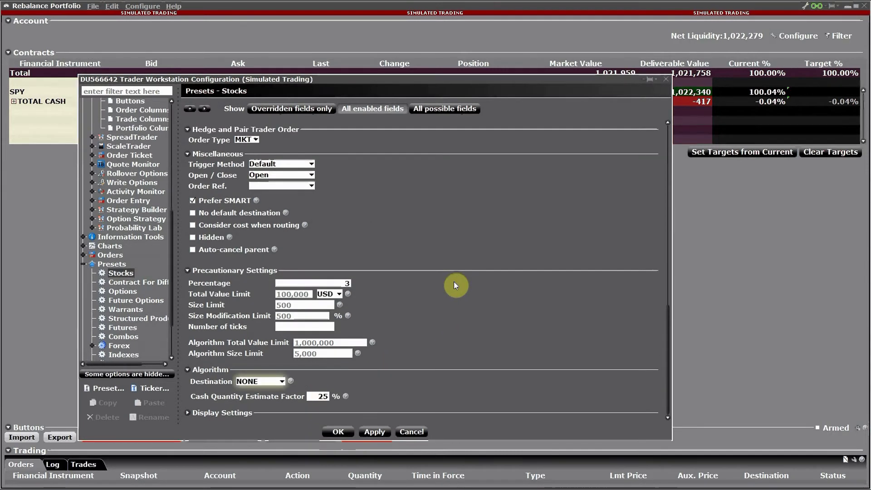
# - Set destination IBALGO, algorithm Adaptive, urgency Normal, and save the Stocks preset with OK
pyautogui.click(247, 381)
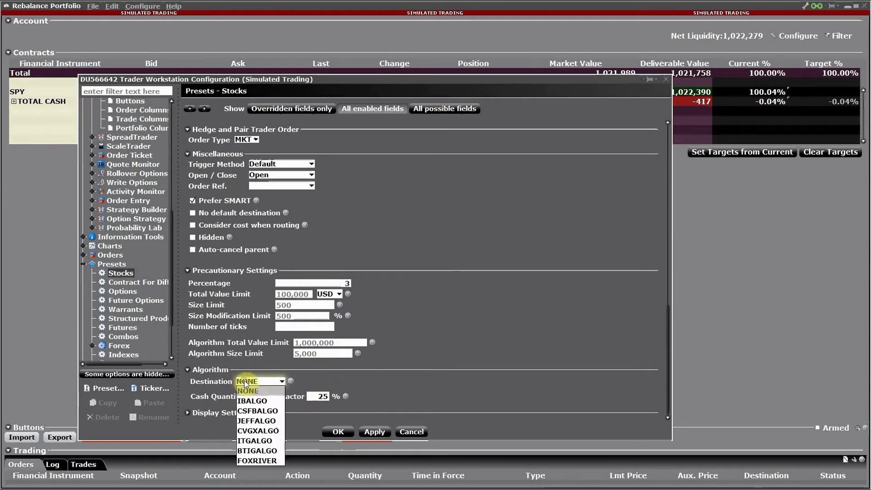
pyautogui.click(249, 400)
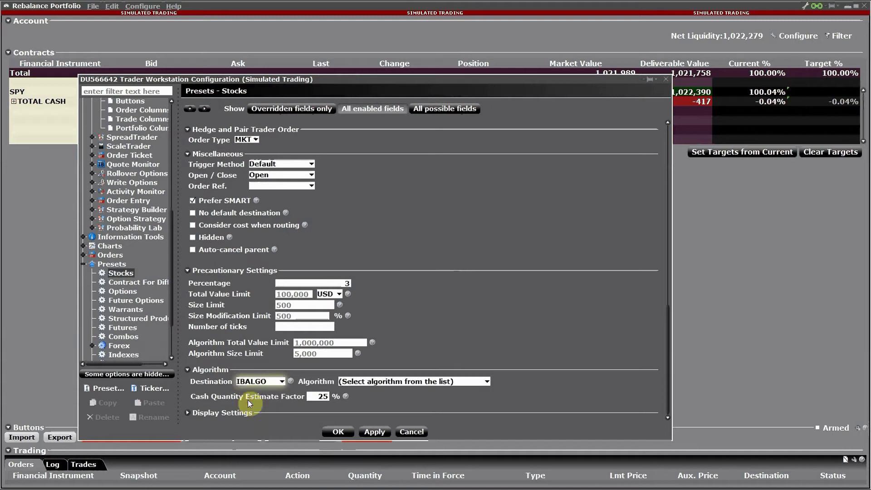
pyautogui.click(360, 381)
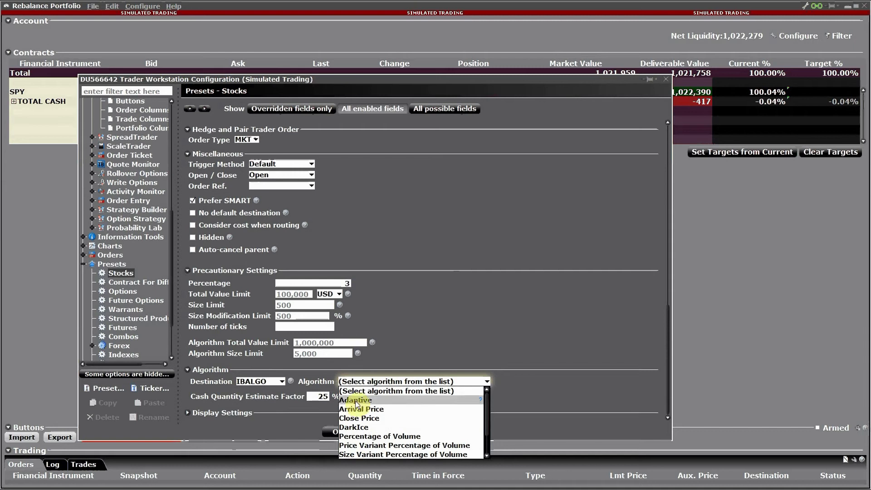
pyautogui.click(355, 400)
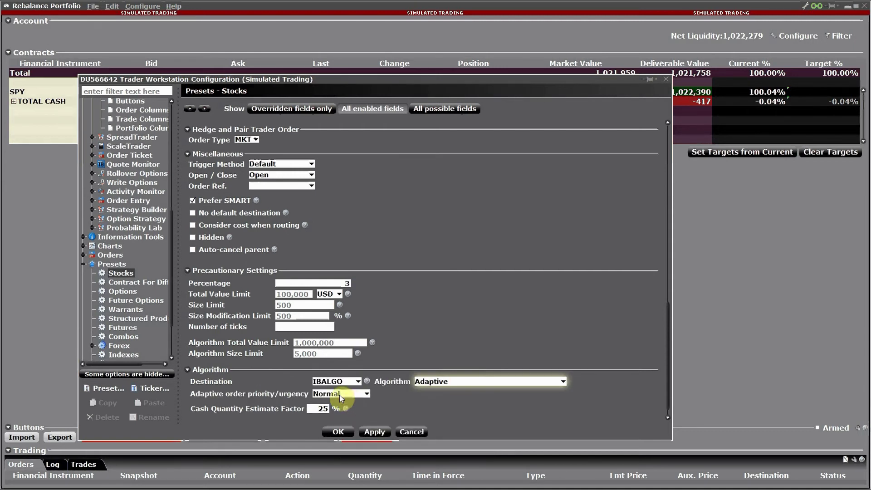
pyautogui.click(339, 394)
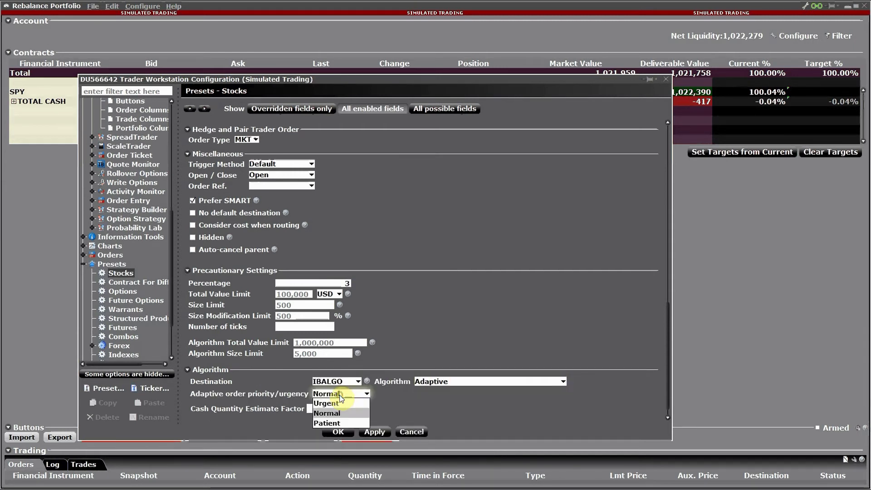
pyautogui.click(323, 412)
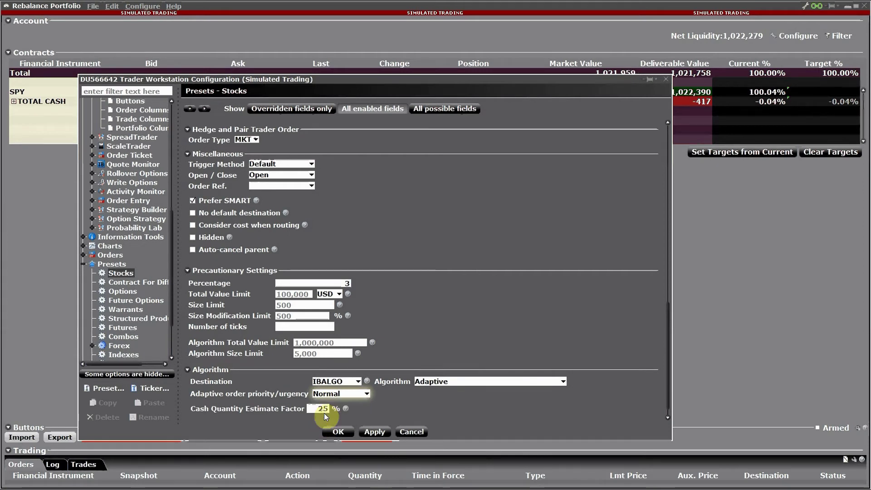
pyautogui.click(331, 427)
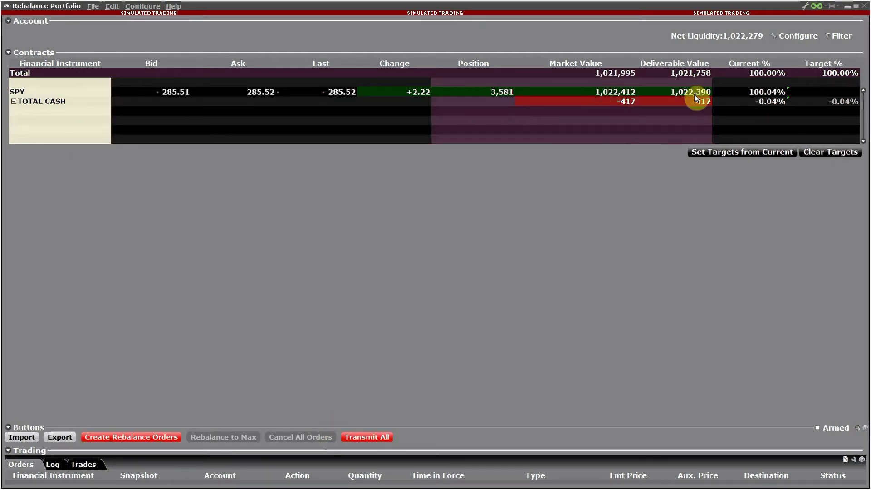
# - Add the iShares 20+ Year Treasury TLT contract as a new instrument row
pyautogui.click(33, 111)
pyautogui.write('t')
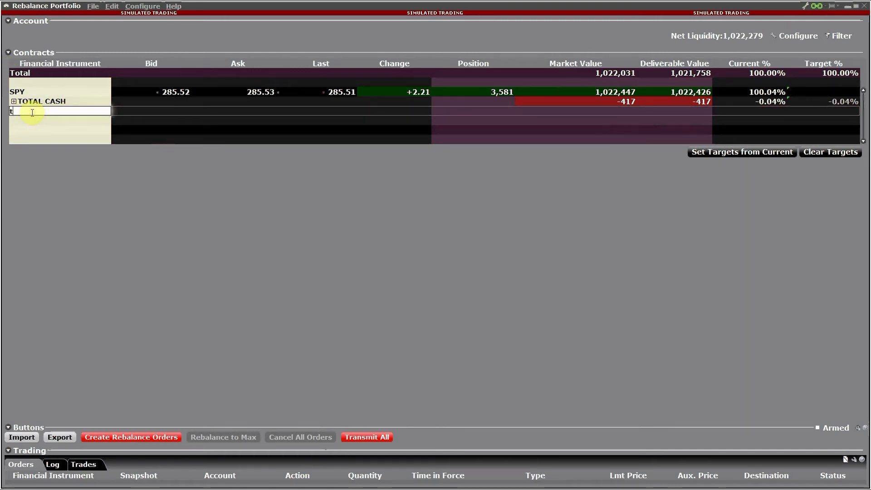
pyautogui.write('lt')
pyautogui.press('Return')
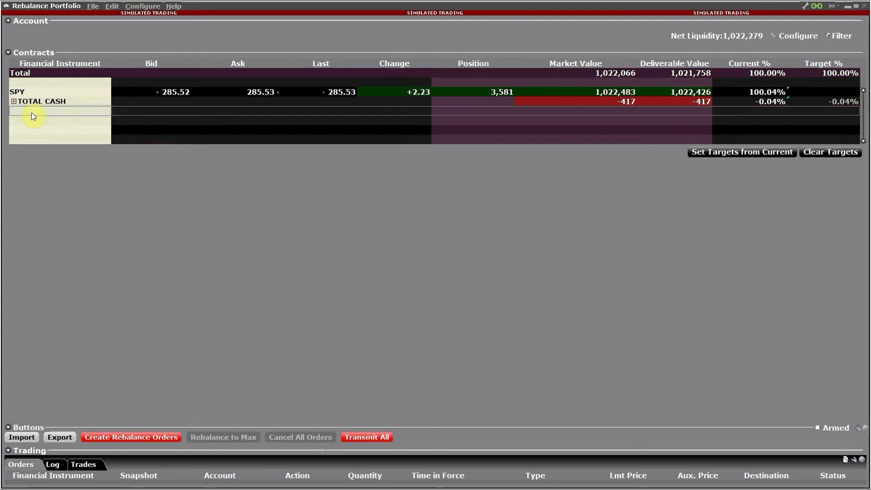
pyautogui.click(147, 125)
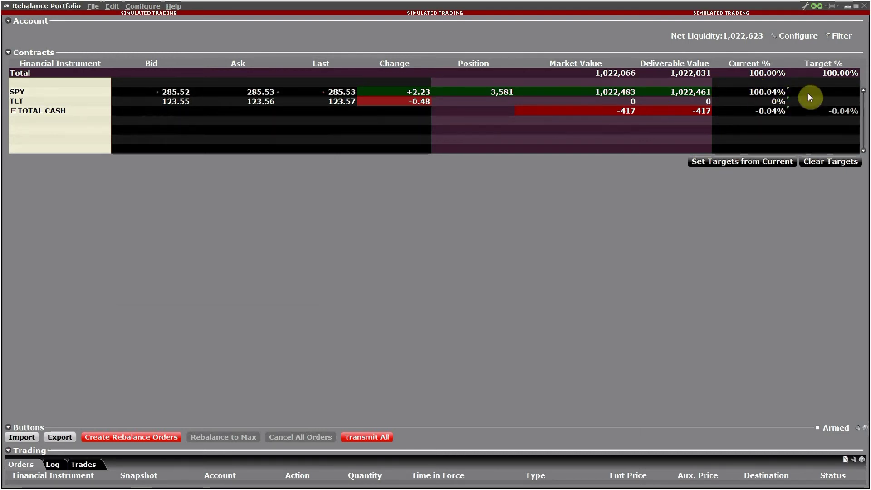
# - Set Target % to 0 for SPY and cash, and 100 for TLT
pyautogui.click(831, 92)
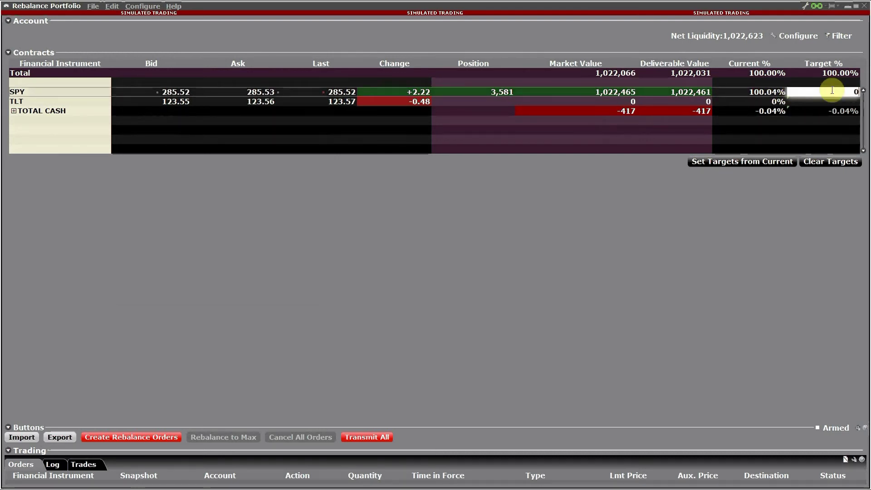
pyautogui.click(841, 110)
pyautogui.write('00')
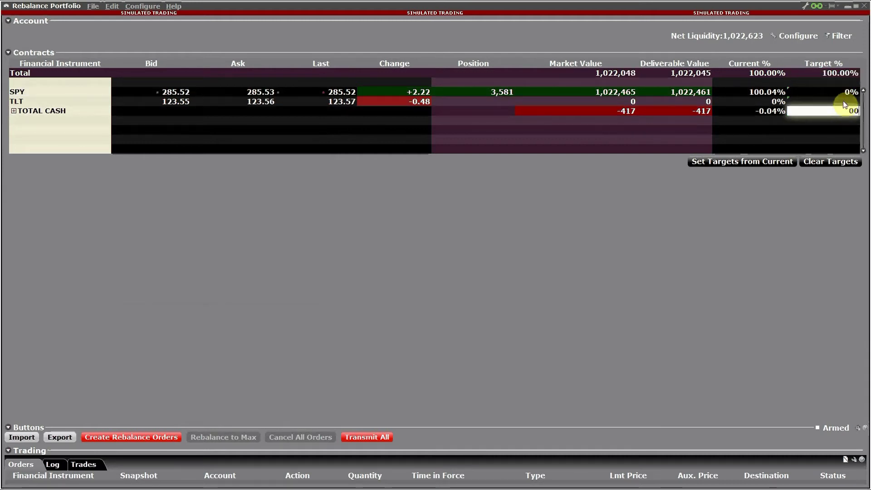
pyautogui.click(843, 101)
pyautogui.write('100')
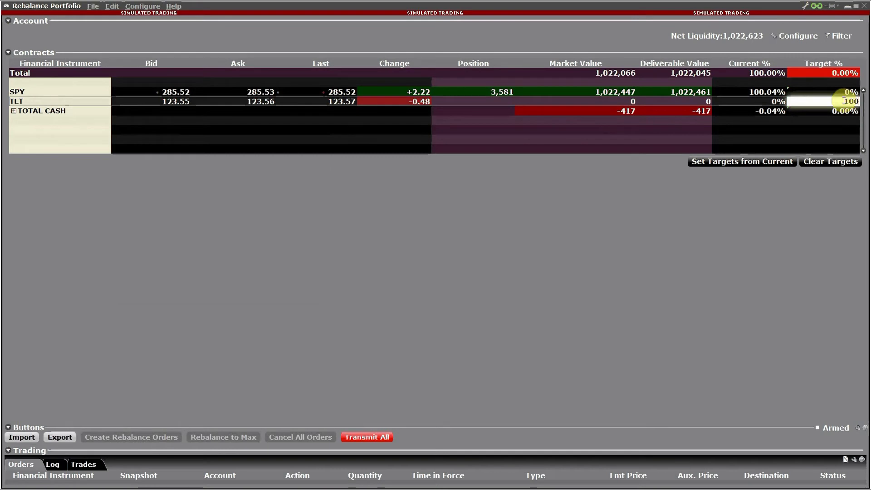
pyautogui.press('Return')
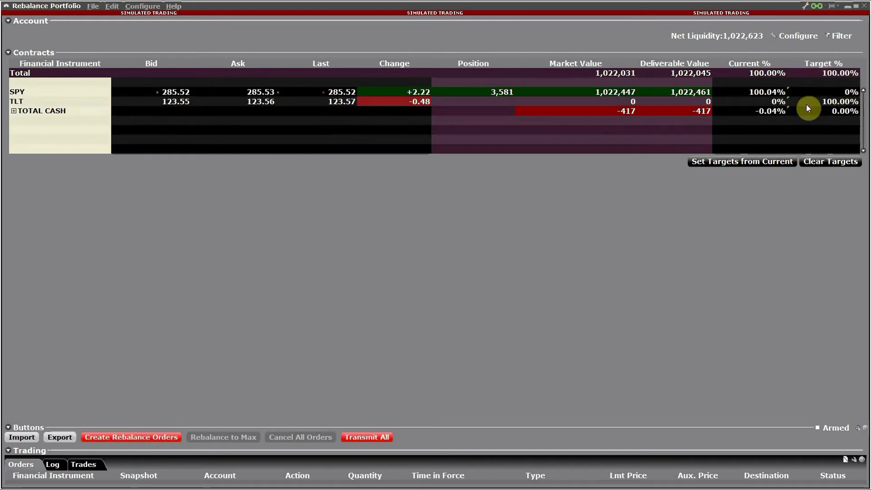
# - Create rebalance orders (buy 8,271 TLT, sell 3,581 SPY) and enlarge the Orders panel
pyautogui.click(121, 439)
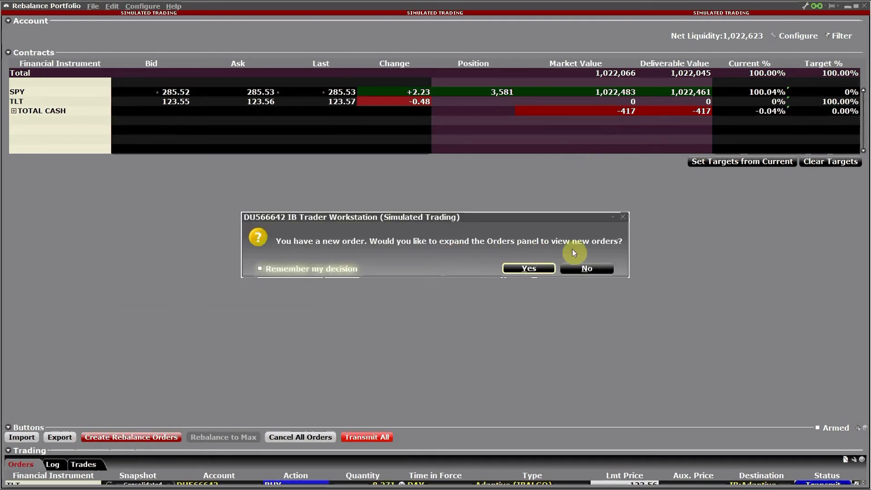
pyautogui.click(529, 269)
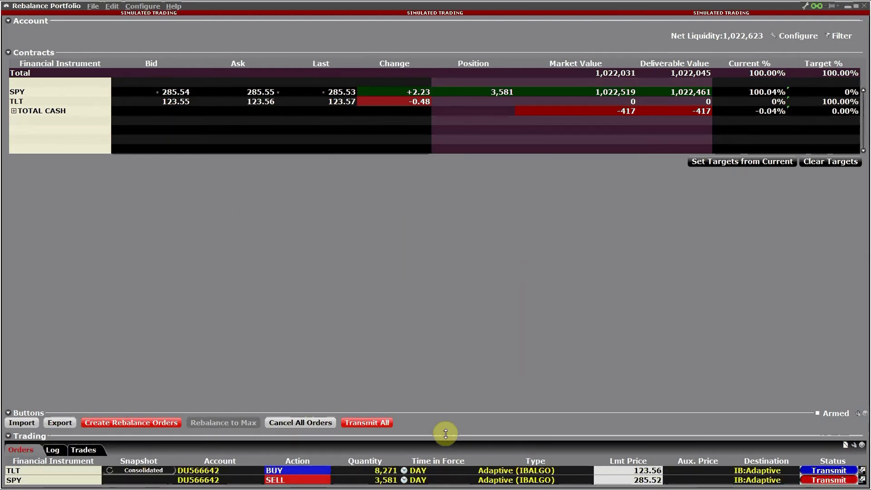
pyautogui.moveTo(447, 412); pyautogui.dragTo(427, 200)
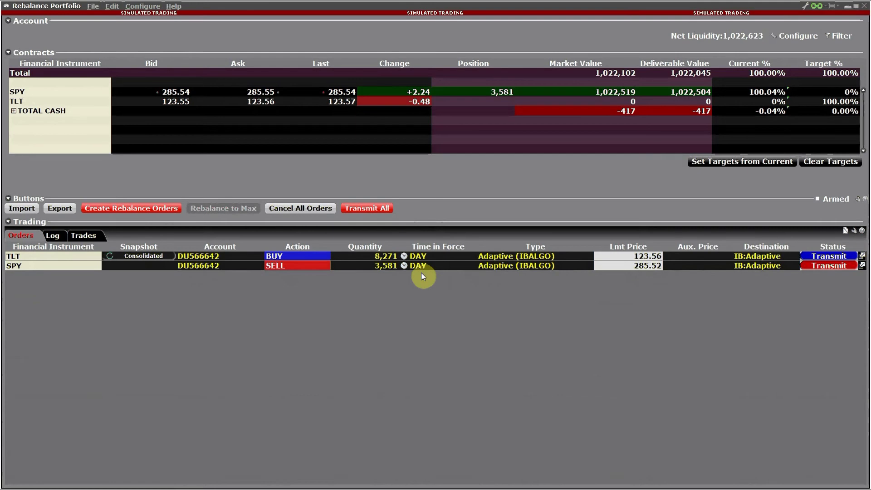
# - Transmit both rebalance orders, accepting the confirmation, Total Value Limit and Size Limit warnings
pyautogui.click(374, 210)
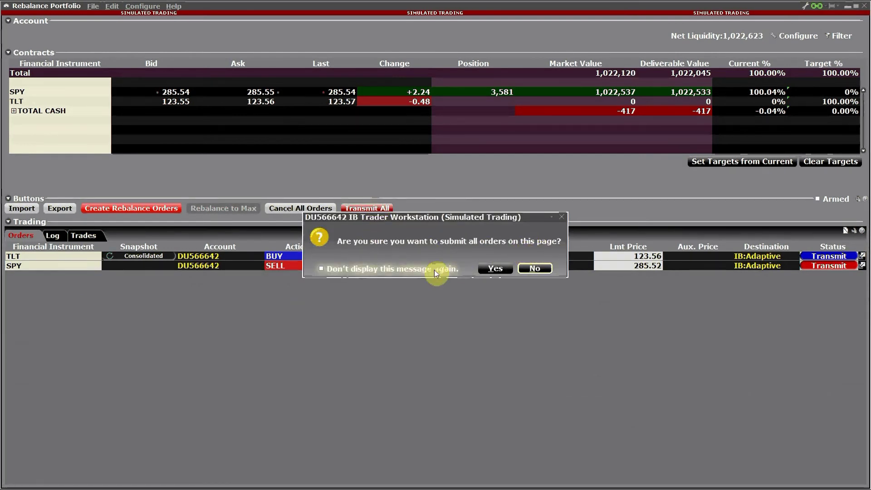
pyautogui.click(499, 268)
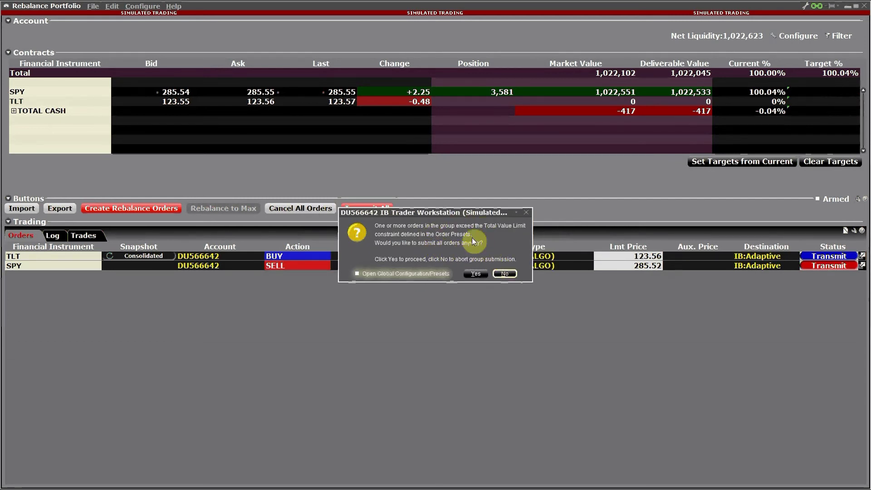
pyautogui.click(476, 274)
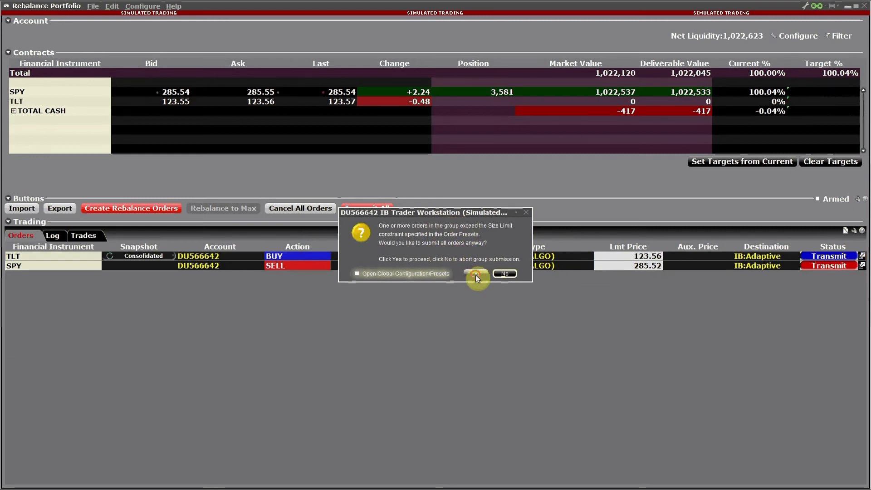
pyautogui.click(476, 275)
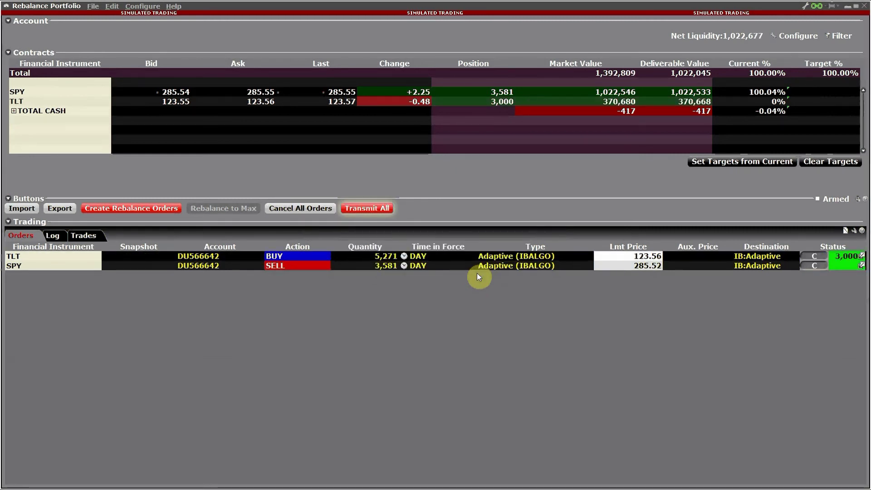